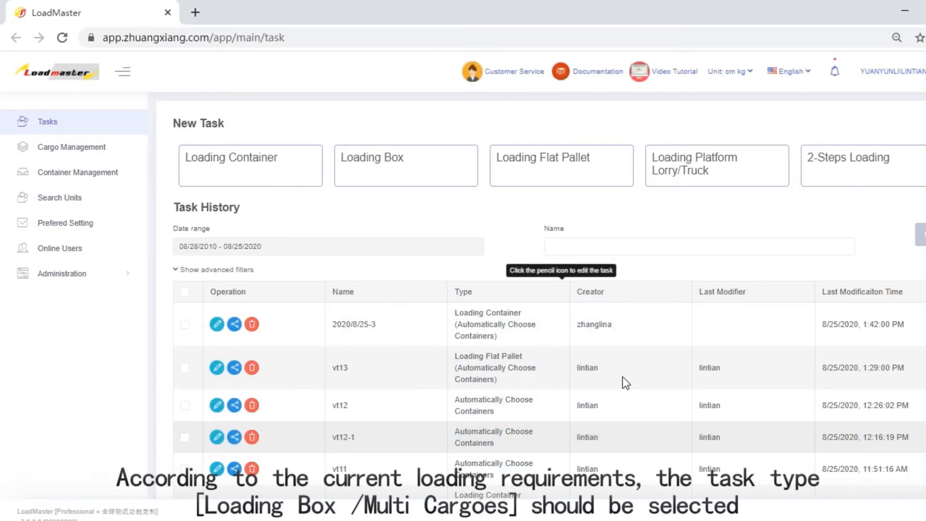
- Create a new Loading Box task for multi cargoes and name it vt14
{"action": "mouse_move", "coordinate": [396, 178]}
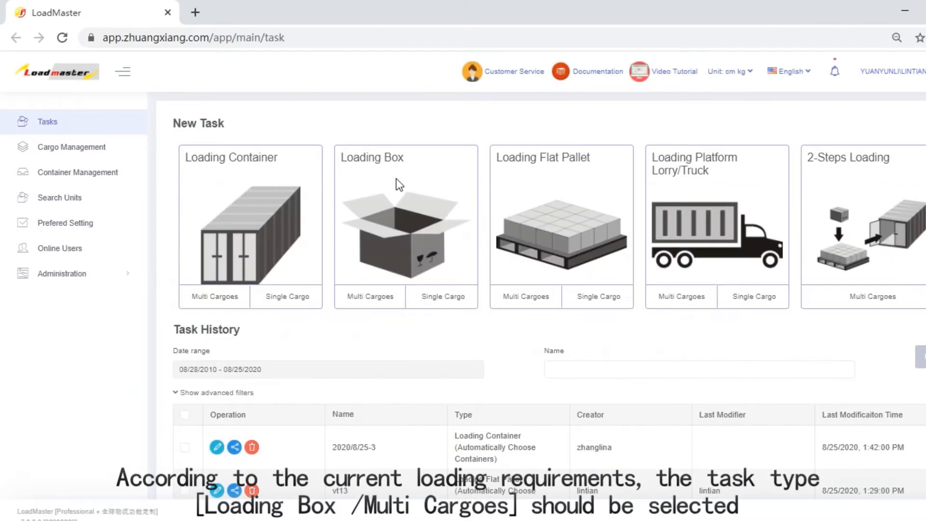
{"action": "left_click", "coordinate": [359, 300]}
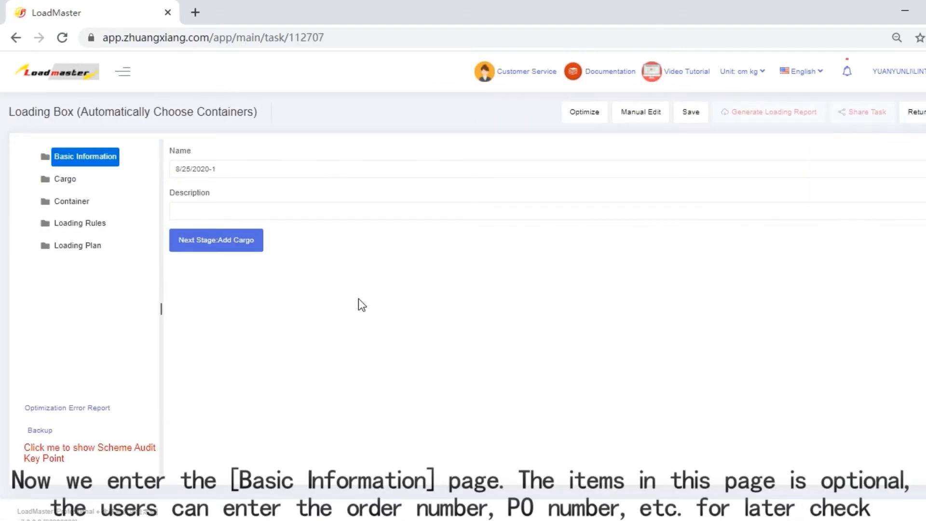
{"action": "left_click_drag", "start_coordinate": [248, 169], "coordinate": [172, 165]}
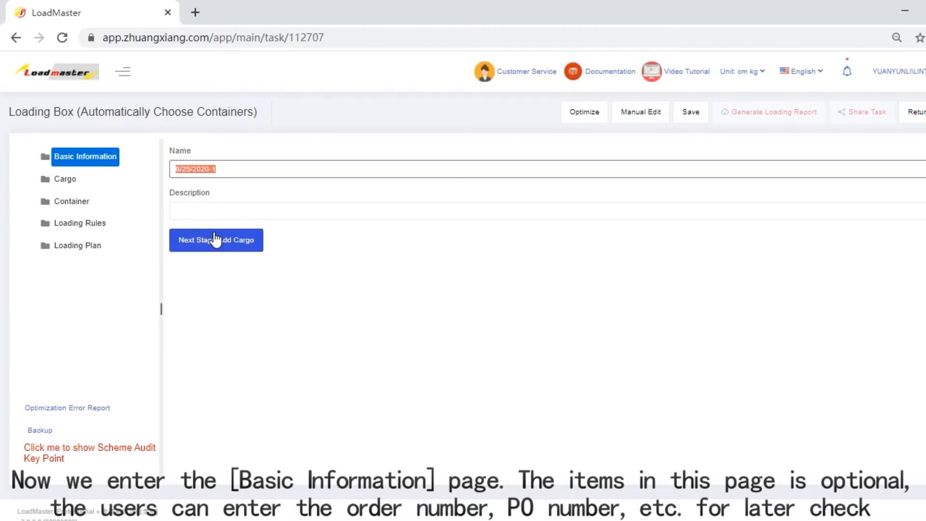
{"action": "type", "text": "vt"}
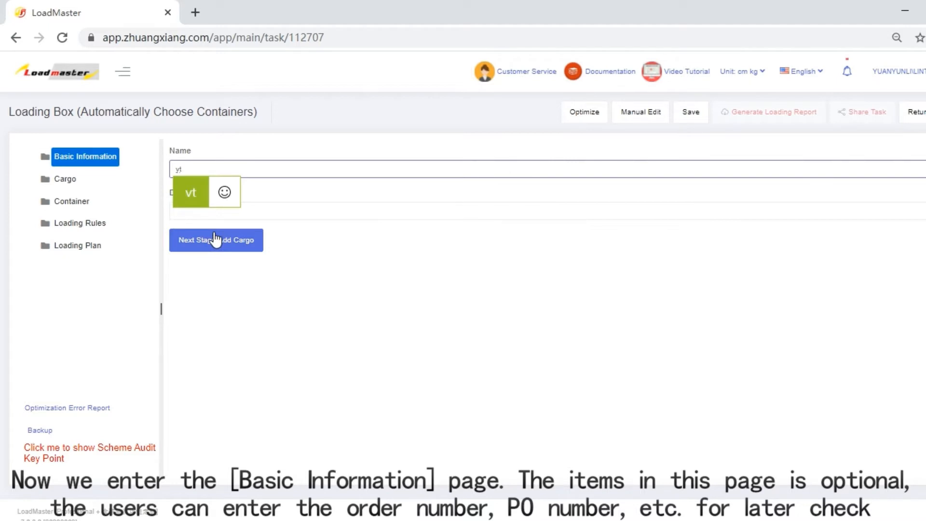
{"action": "key", "text": "Return"}
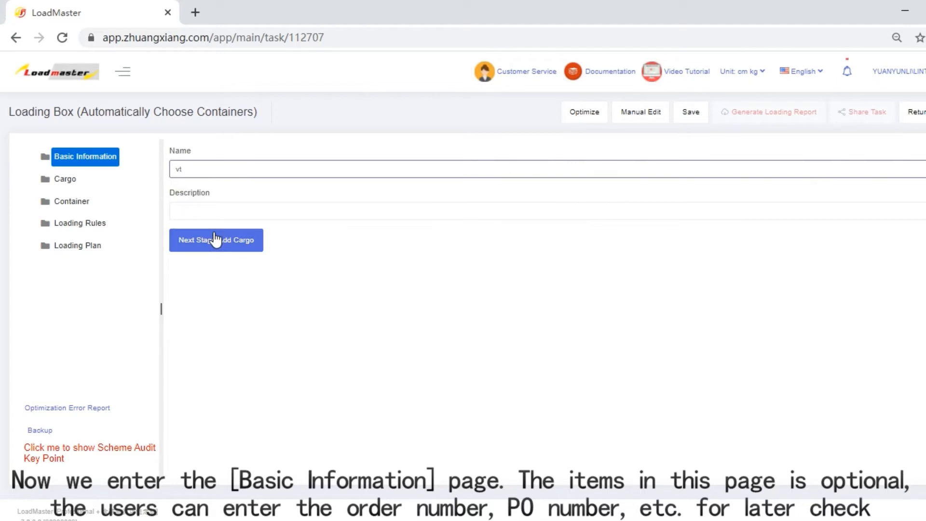
{"action": "type", "text": "14"}
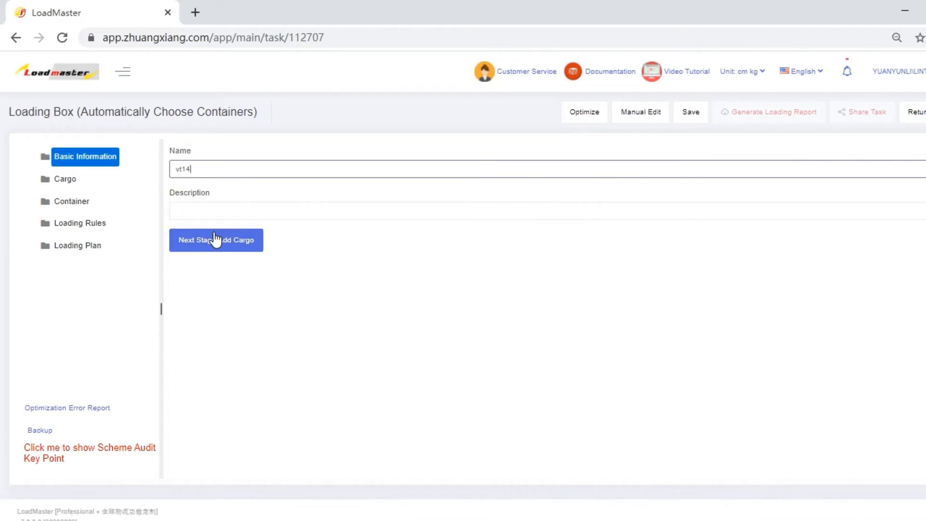
- Proceed to the task's cargo stage, download the Excel template for adding cargo, and open it in Excel
{"action": "left_click", "coordinate": [215, 240]}
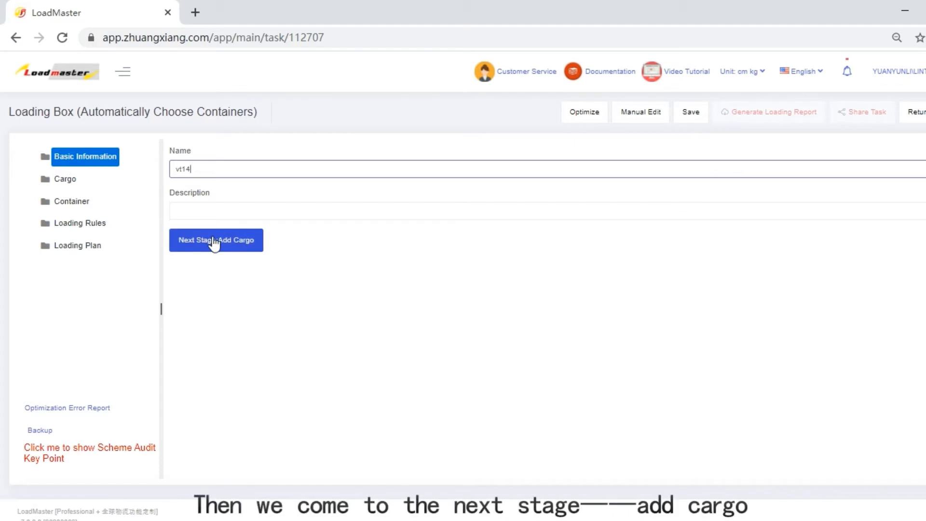
{"action": "left_click", "coordinate": [200, 158]}
{"action": "left_click", "coordinate": [207, 270]}
{"action": "left_click", "coordinate": [202, 159]}
{"action": "left_click", "coordinate": [206, 271]}
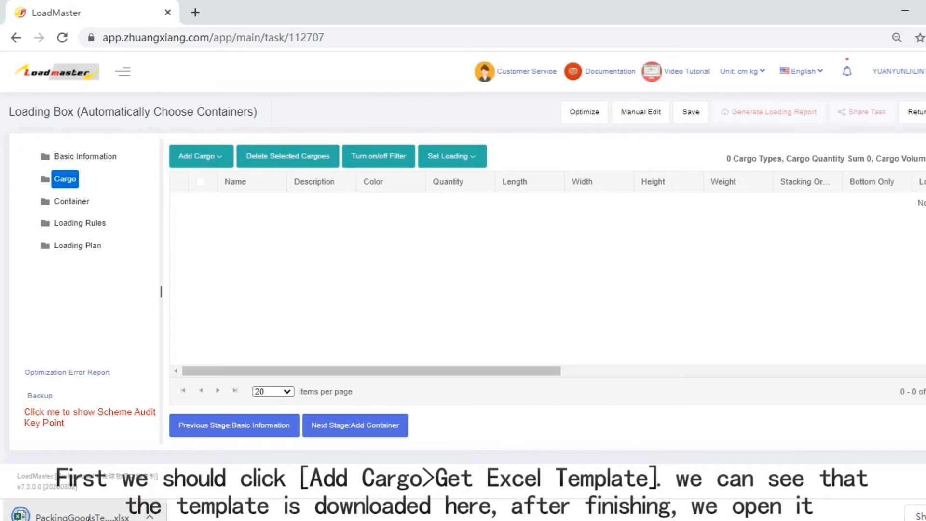
{"action": "left_click", "coordinate": [82, 515]}
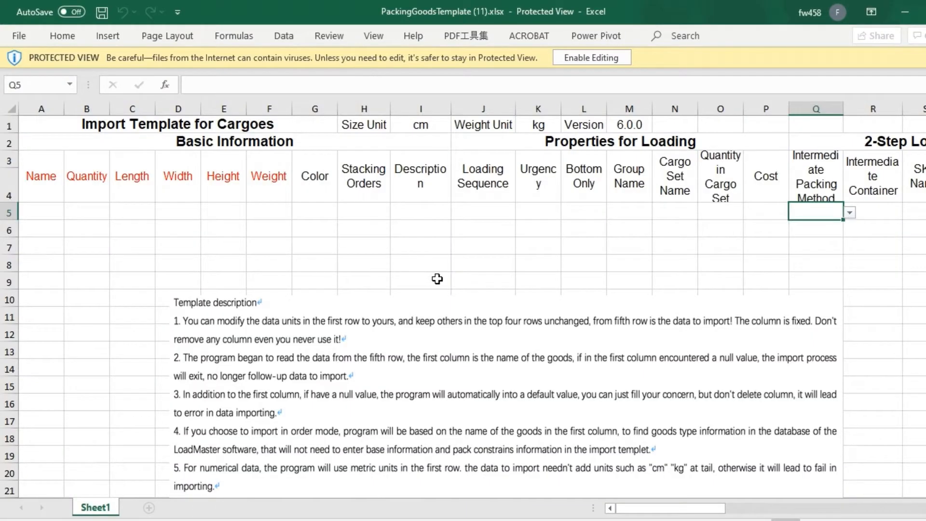
- Enable editing of the cargo template workbook and save it
{"action": "left_click", "coordinate": [594, 61]}
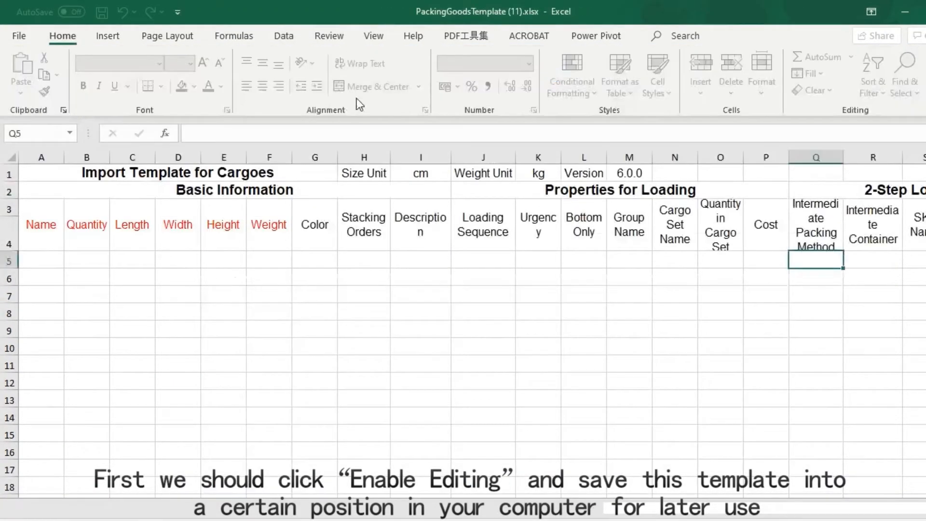
{"action": "left_click", "coordinate": [21, 36]}
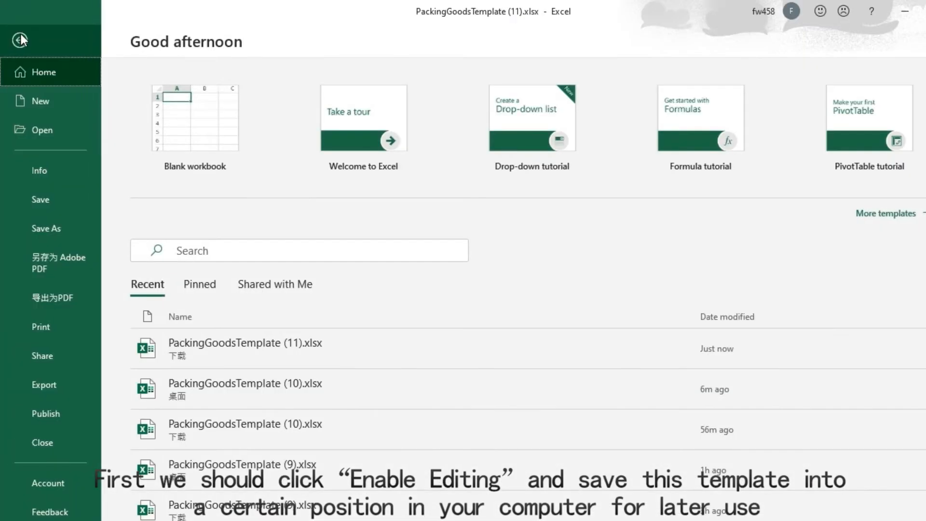
{"action": "left_click", "coordinate": [53, 201]}
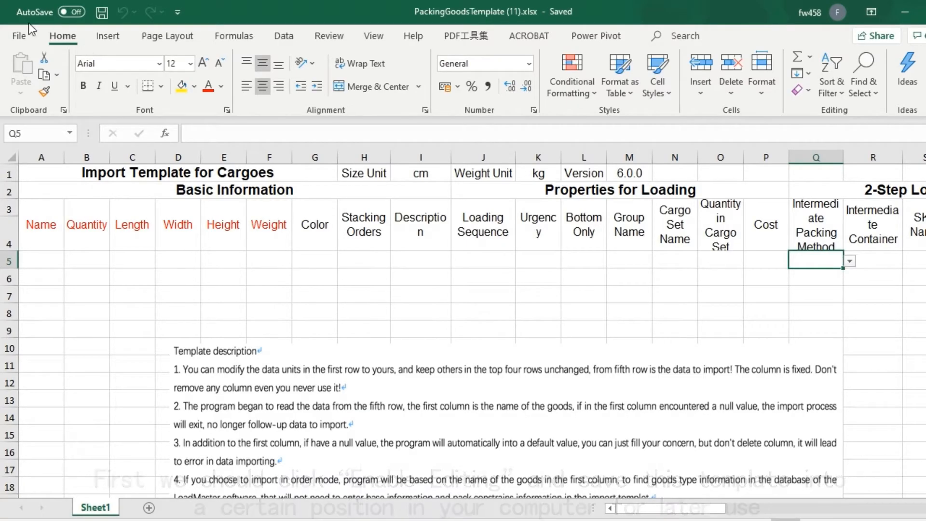
{"action": "left_click", "coordinate": [20, 36]}
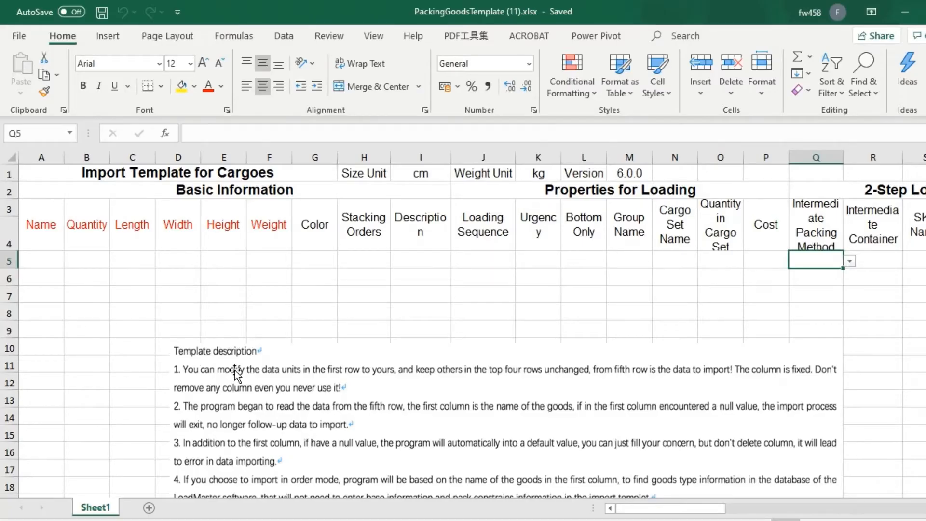
- Read through the template description below the cargo table and delete it from the sheet
{"action": "scroll", "coordinate": [240, 346], "scroll_direction": "down", "scroll_amount": 2}
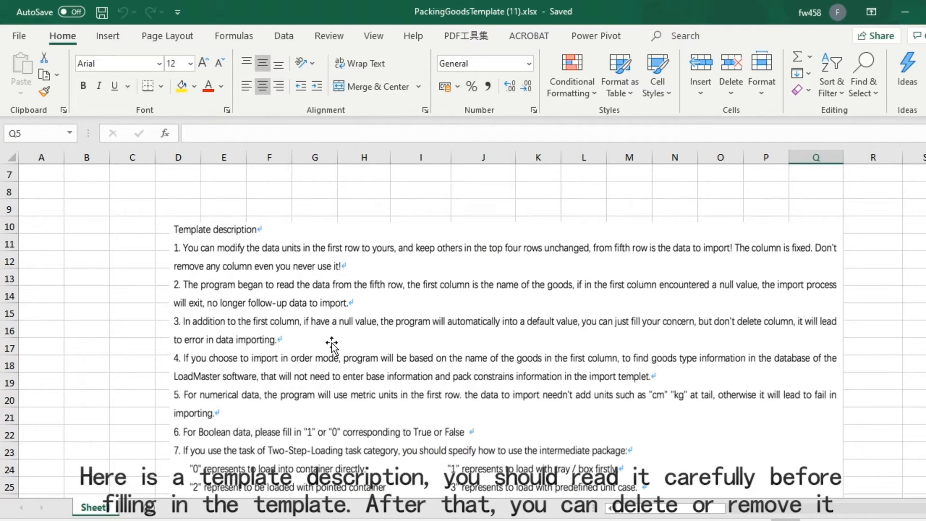
{"action": "scroll", "coordinate": [444, 315], "scroll_direction": "down", "scroll_amount": 1}
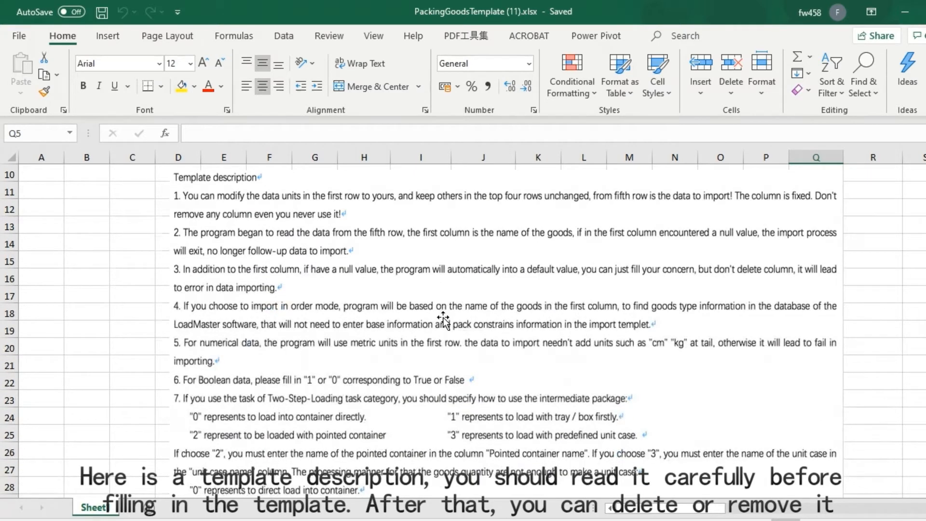
{"action": "scroll", "coordinate": [441, 318], "scroll_direction": "up", "scroll_amount": 1}
{"action": "left_click", "coordinate": [440, 330]}
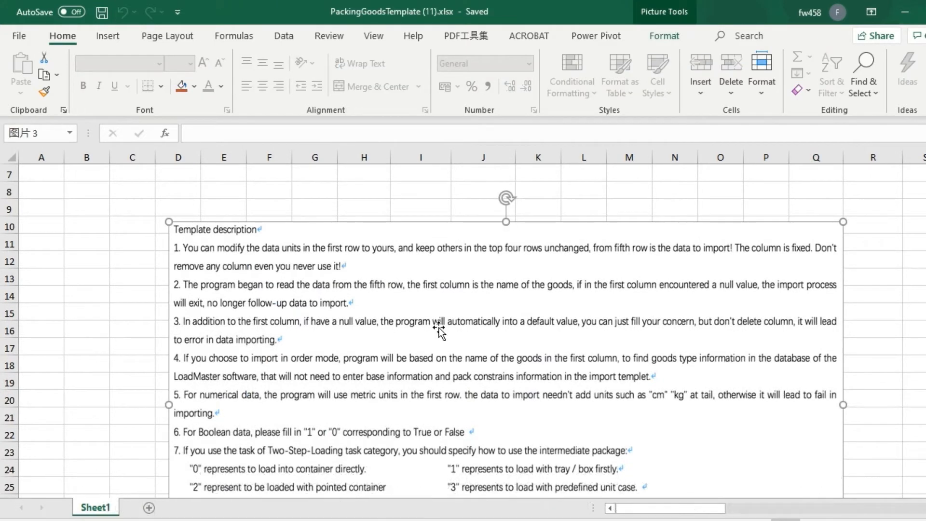
{"action": "key", "text": "Delete"}
{"action": "scroll", "coordinate": [318, 424], "scroll_direction": "up", "scroll_amount": 2}
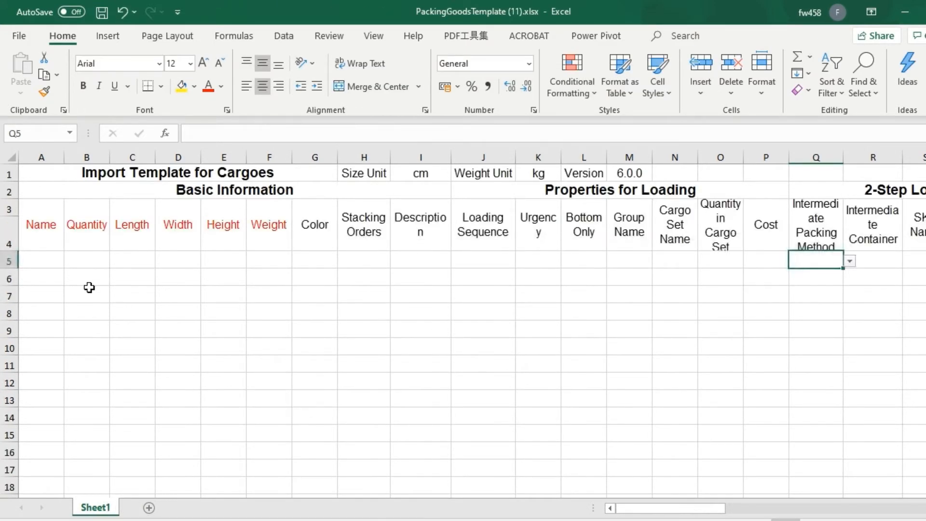
- Copy the names, quantities, lengths, widths and heights of cargoes A to F from the case-study document into the Excel template, starting at row 5
{"action": "left_click", "coordinate": [146, 520]}
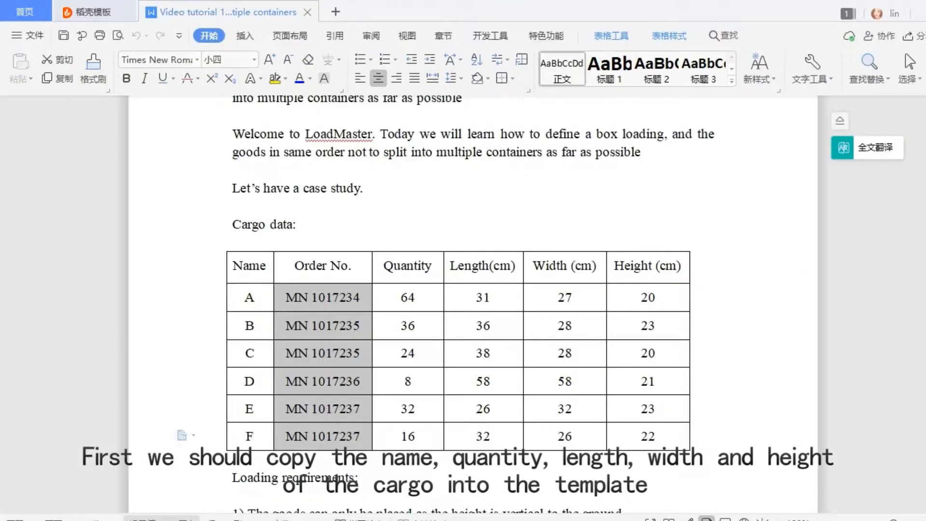
{"action": "left_click_drag", "start_coordinate": [244, 296], "coordinate": [255, 431]}
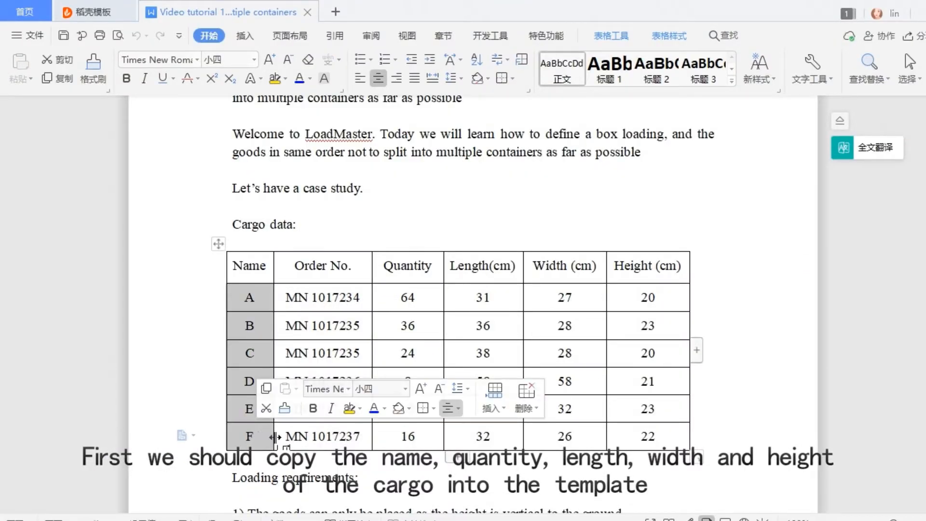
{"action": "key", "text": "ctrl+c"}
{"action": "mouse_move", "coordinate": [227, 514]}
{"action": "left_click", "coordinate": [227, 434]}
{"action": "left_click", "coordinate": [36, 263]}
{"action": "key", "text": "ctrl+v"}
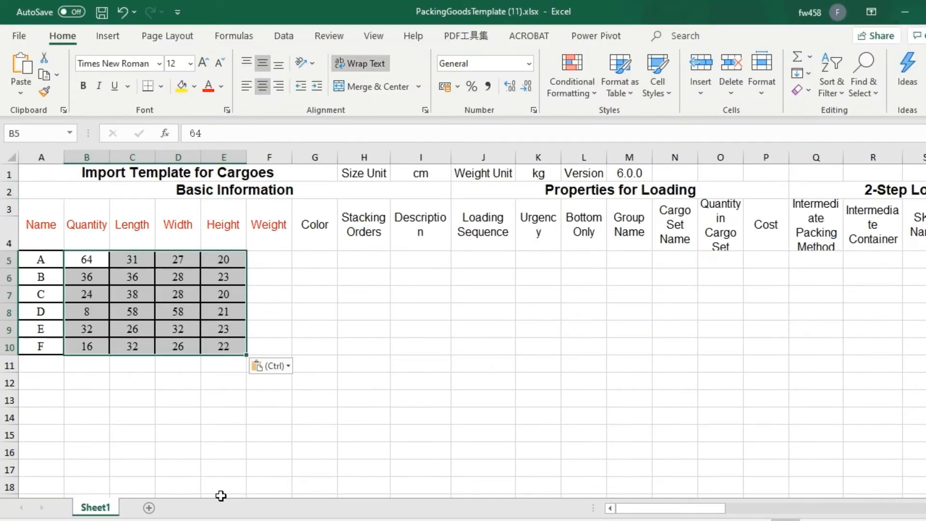
- Copy the order numbers from the document's cargo table into the template's Description column from row 5 and widen that column
{"action": "mouse_move", "coordinate": [149, 516]}
{"action": "left_click", "coordinate": [152, 479]}
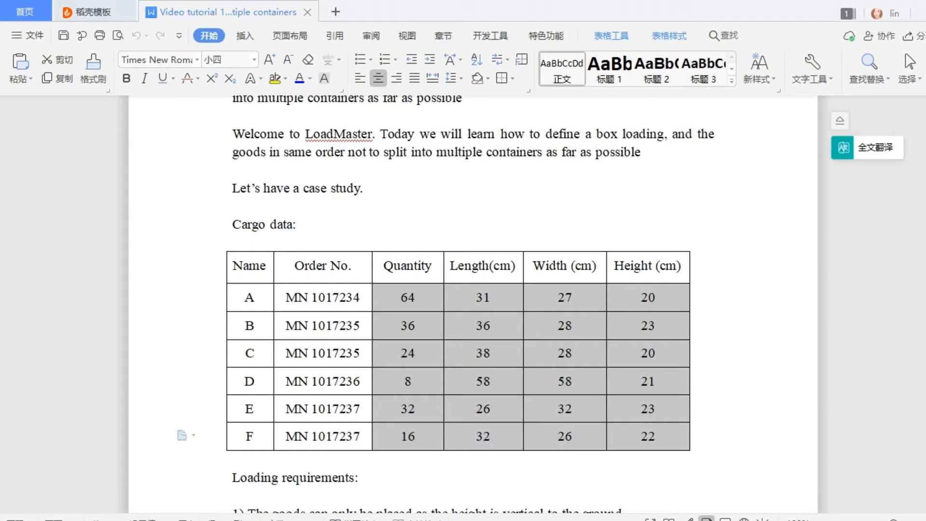
{"action": "left_click_drag", "start_coordinate": [287, 296], "coordinate": [348, 437]}
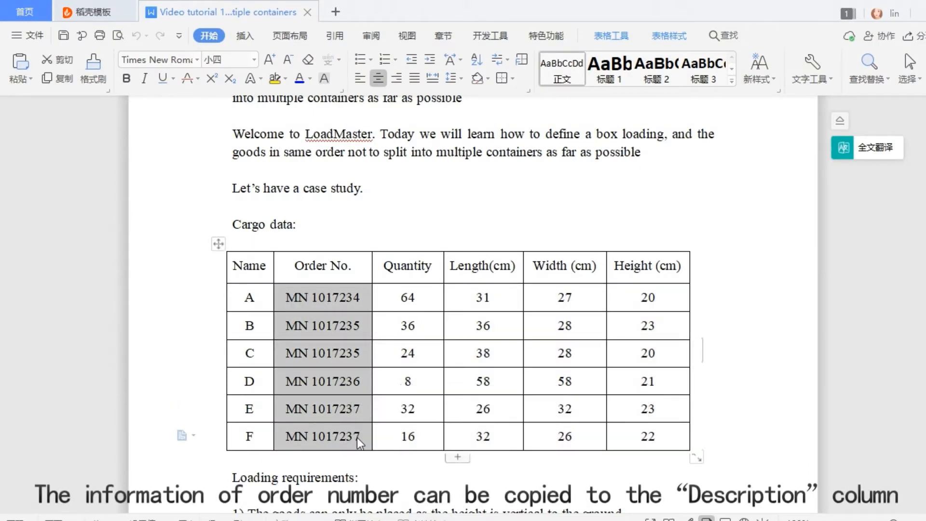
{"action": "key", "text": "alt+Tab"}
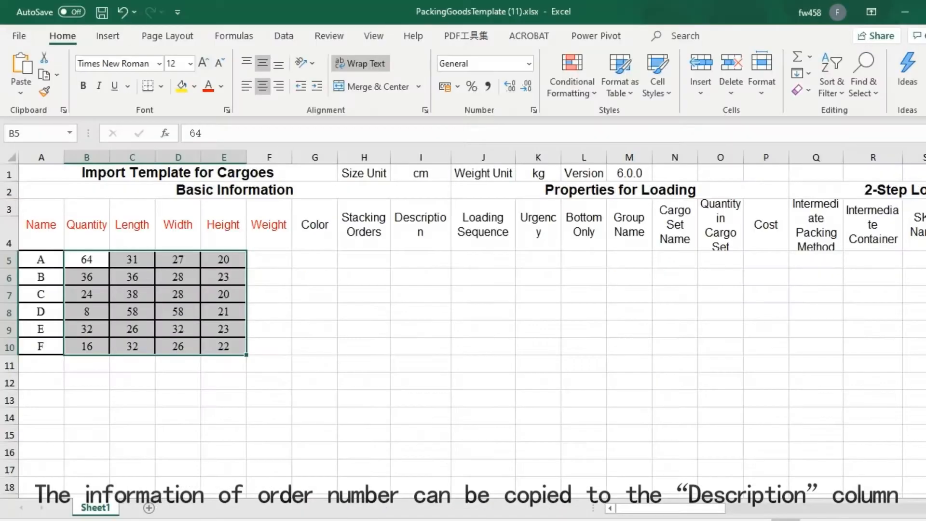
{"action": "left_click", "coordinate": [427, 256]}
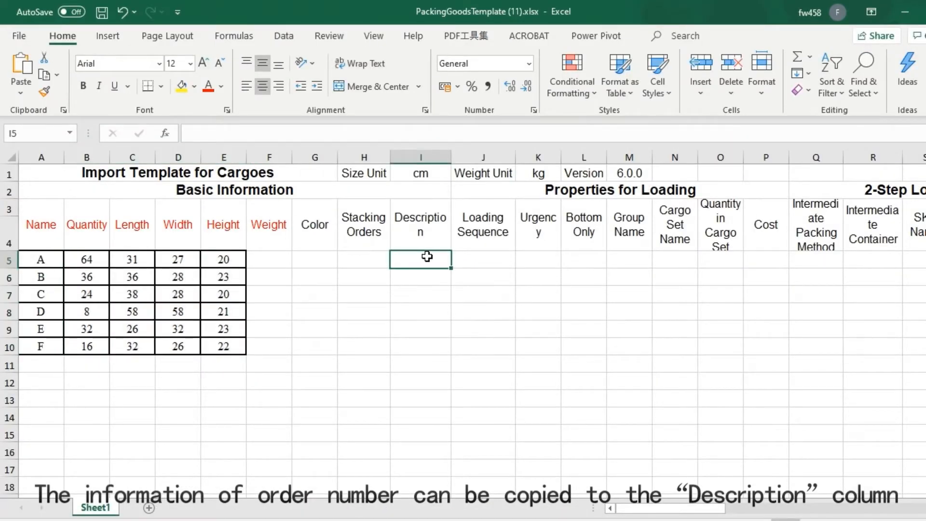
{"action": "key", "text": "ctrl+v"}
{"action": "left_click_drag", "start_coordinate": [451, 155], "coordinate": [479, 156]}
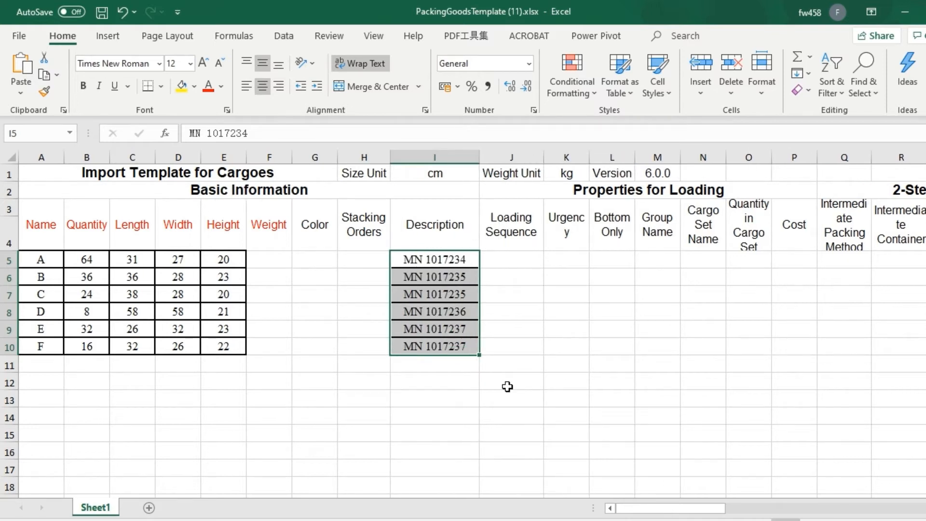
{"action": "left_click", "coordinate": [359, 173]}
{"action": "left_click", "coordinate": [263, 235]}
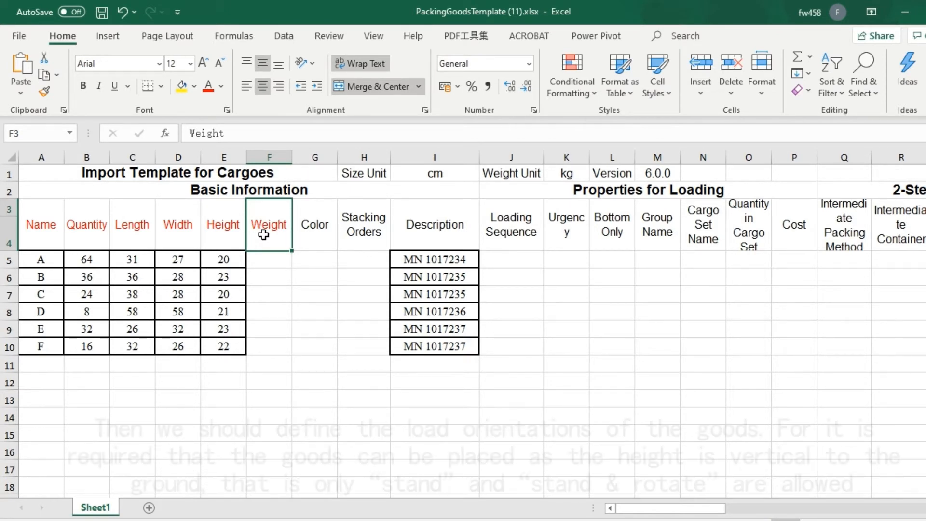
- Disallow the Side orientation by entering 0 in its Allow column for the six cargoes in rows 5 to 10
{"action": "left_click_drag", "start_coordinate": [642, 509], "coordinate": [745, 512]}
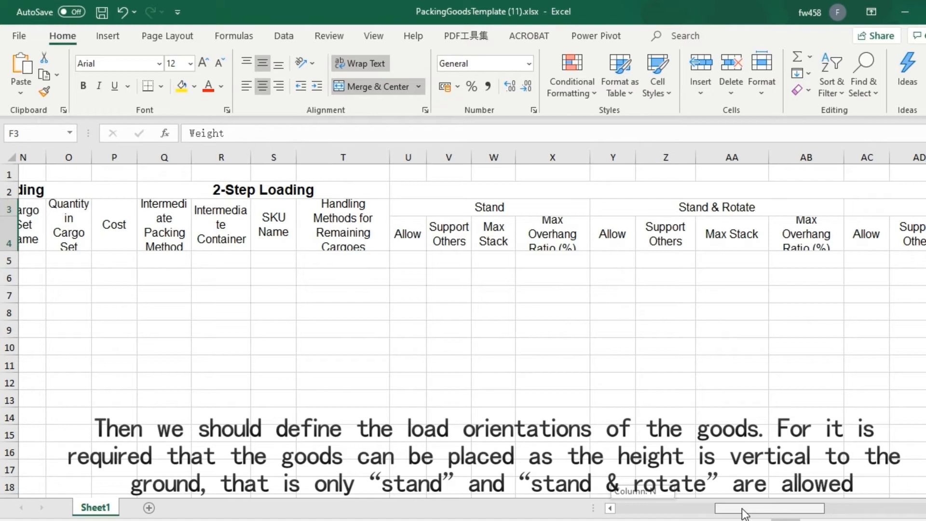
{"action": "left_click_drag", "start_coordinate": [745, 513], "coordinate": [757, 512]}
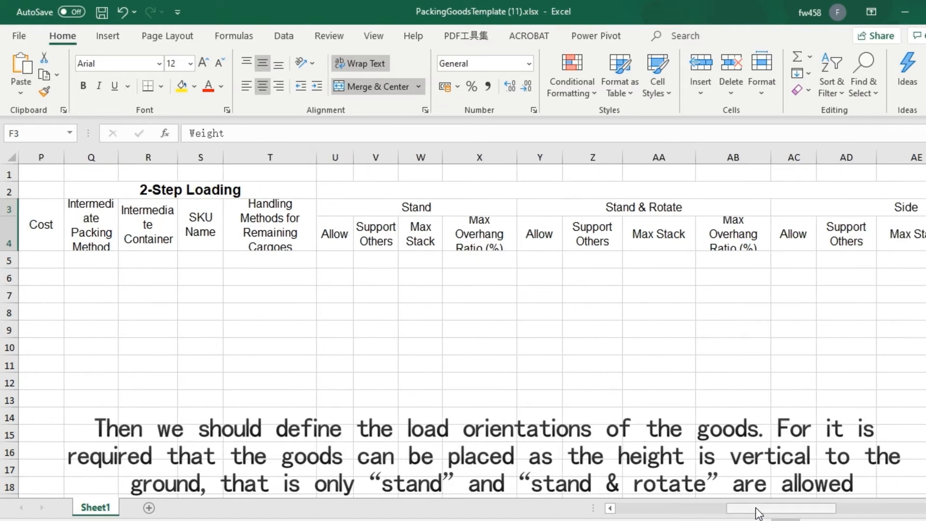
{"action": "left_click", "coordinate": [410, 203]}
{"action": "left_click", "coordinate": [641, 208]}
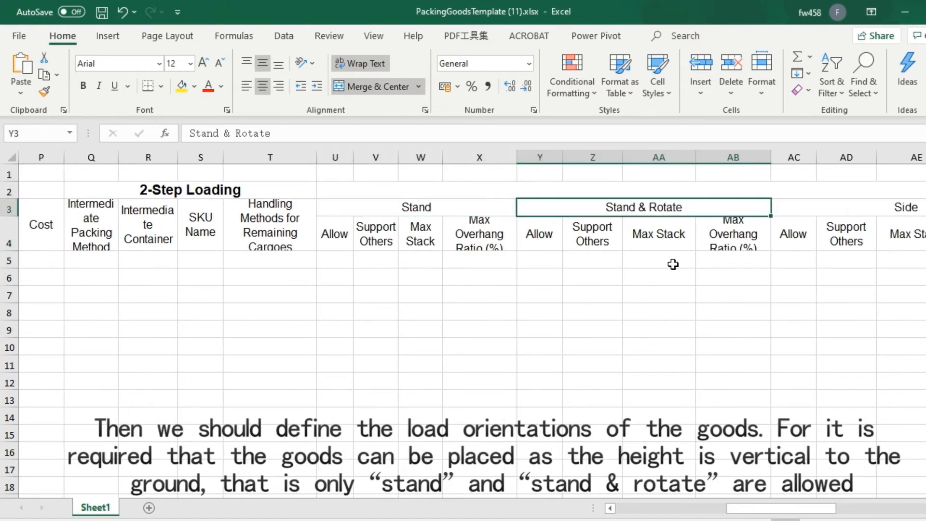
{"action": "left_click_drag", "start_coordinate": [815, 509], "coordinate": [856, 515]}
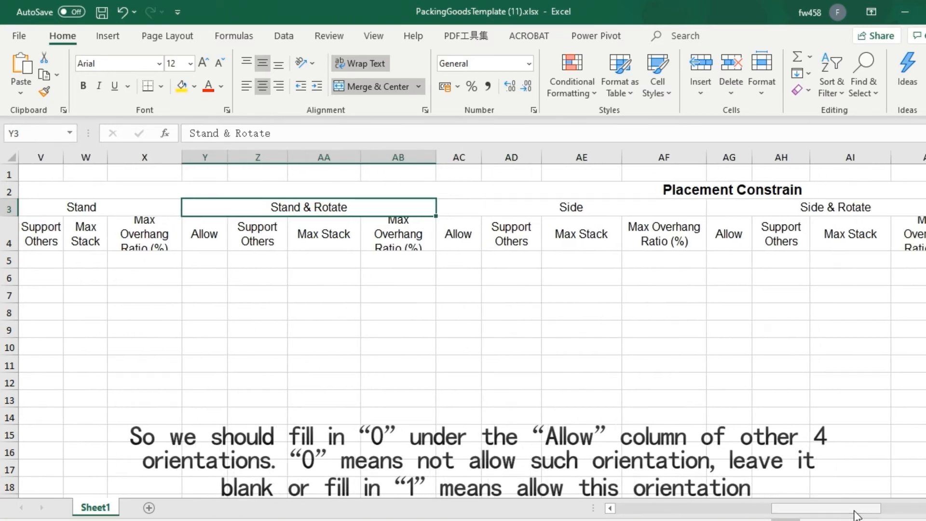
{"action": "left_click", "coordinate": [468, 260]}
{"action": "type", "text": "0"}
{"action": "left_click", "coordinate": [460, 274]}
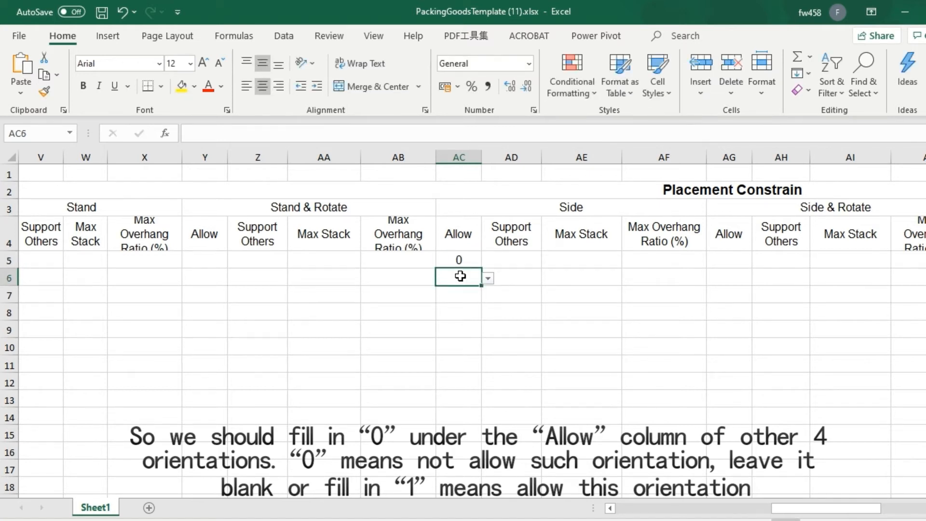
{"action": "type", "text": "0"}
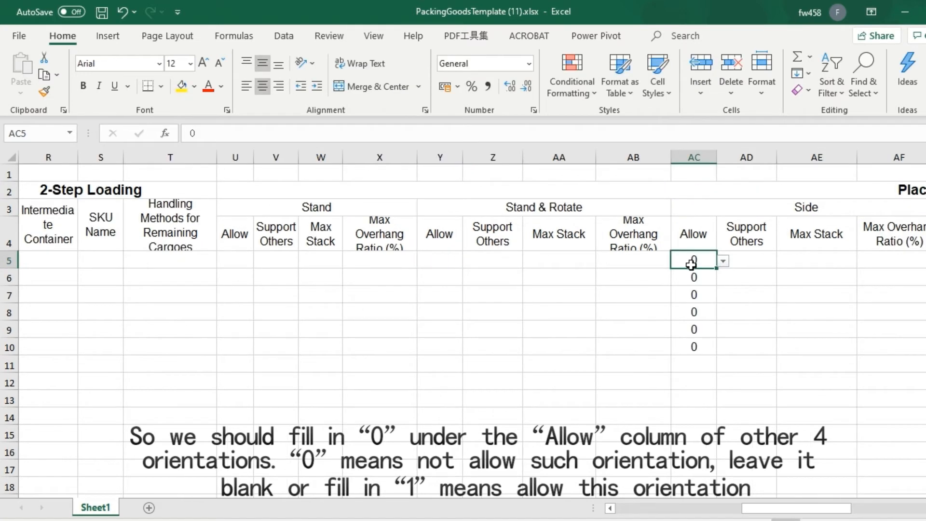
- Enter 1 in the Allow column of the Stand orientation for cargo A in row 5
{"action": "left_click_drag", "start_coordinate": [783, 516], "coordinate": [743, 516]}
{"action": "left_click", "coordinate": [473, 259]}
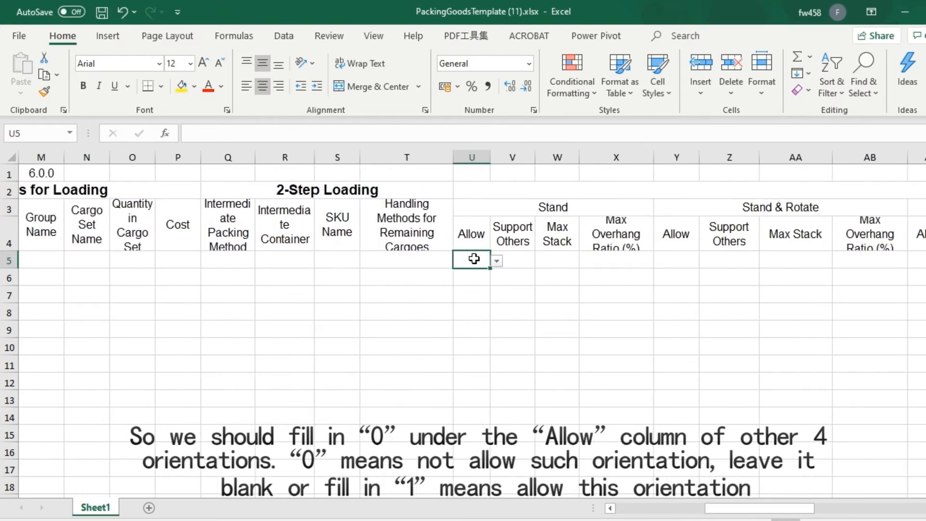
{"action": "type", "text": "1"}
- Copy the six order numbers from the Description column into the Group Name column, rows 5 to 10, and save the template
{"action": "left_click_drag", "start_coordinate": [789, 516], "coordinate": [631, 511]}
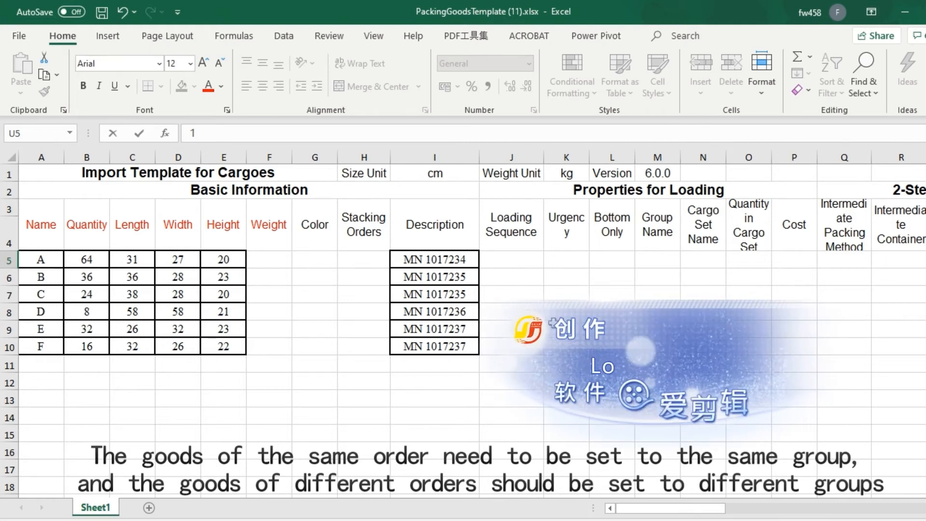
{"action": "left_click", "coordinate": [662, 254]}
{"action": "left_click_drag", "start_coordinate": [662, 254], "coordinate": [657, 256]}
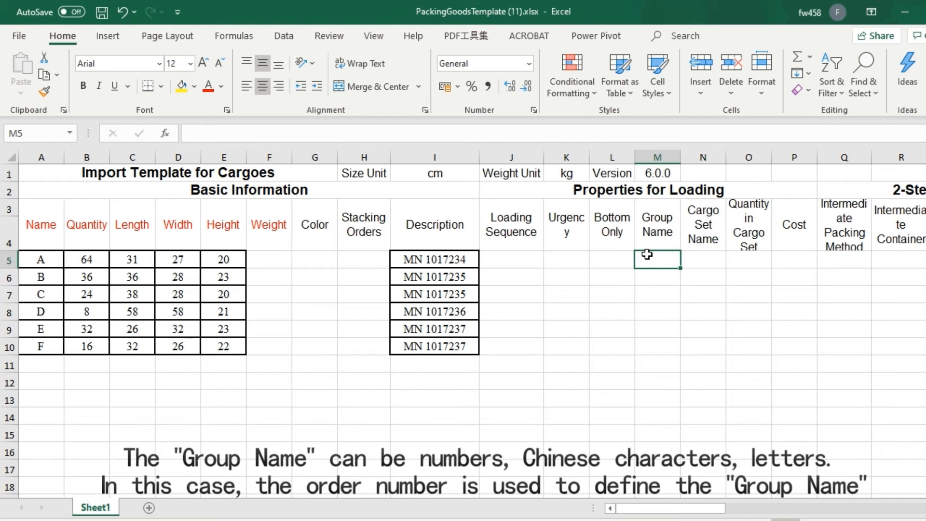
{"action": "left_click", "coordinate": [444, 259]}
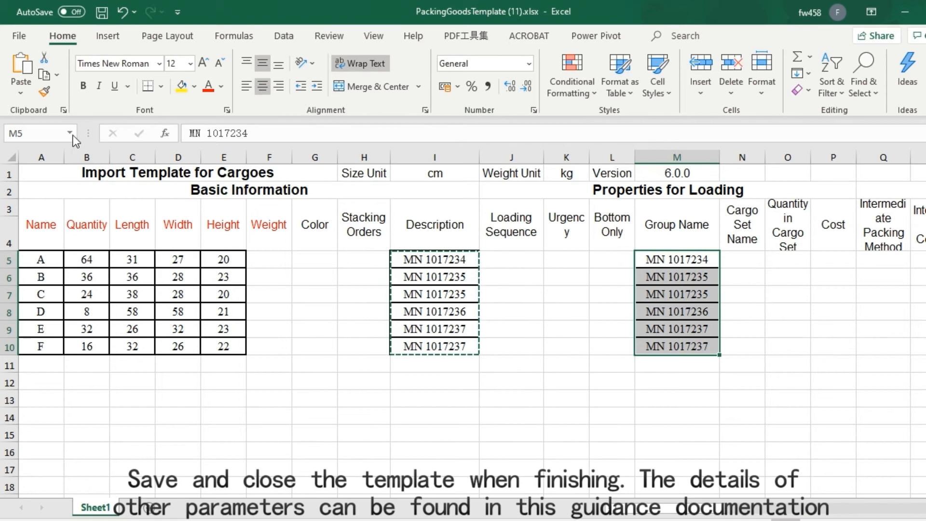
{"action": "left_click", "coordinate": [101, 15]}
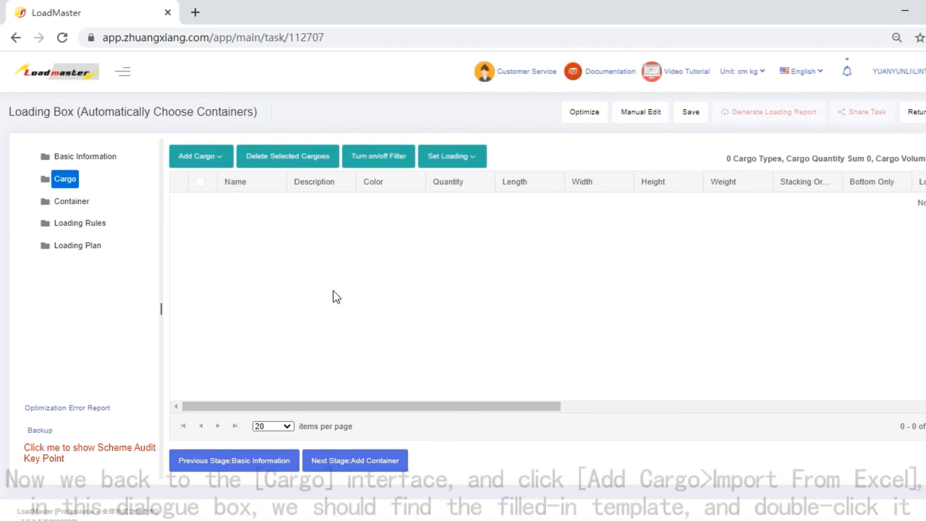
- Switch to the LoadMaster task in the browser and import its cargoes from the Excel file PackingGoodsTemplate (11).xlsx
{"action": "left_click", "coordinate": [194, 156]}
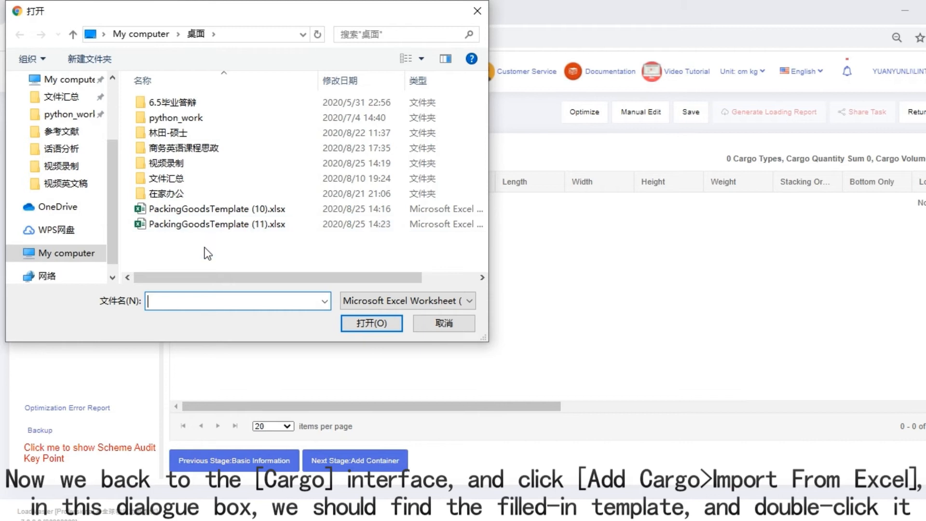
{"action": "double_click", "coordinate": [231, 224]}
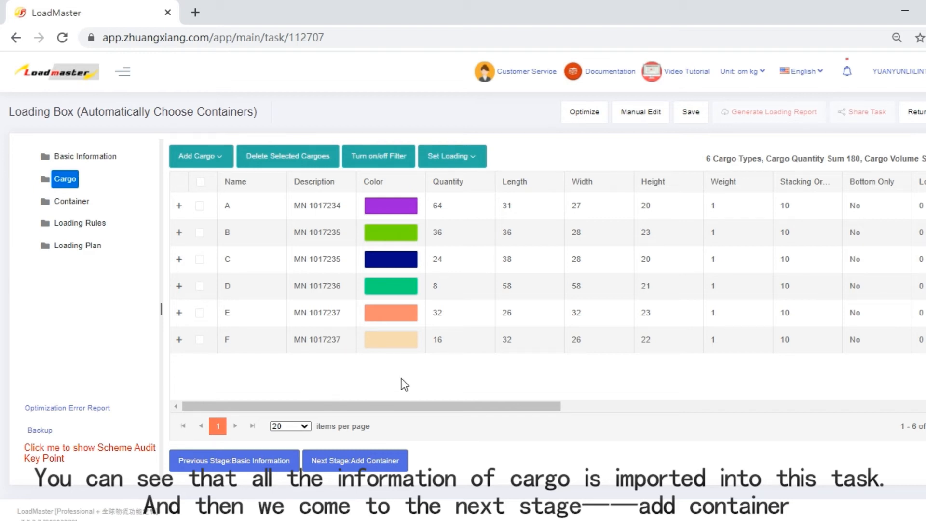
- Add a carton in the container stage and set its inner length, width and height to 116 cm each
{"action": "left_click", "coordinate": [398, 466]}
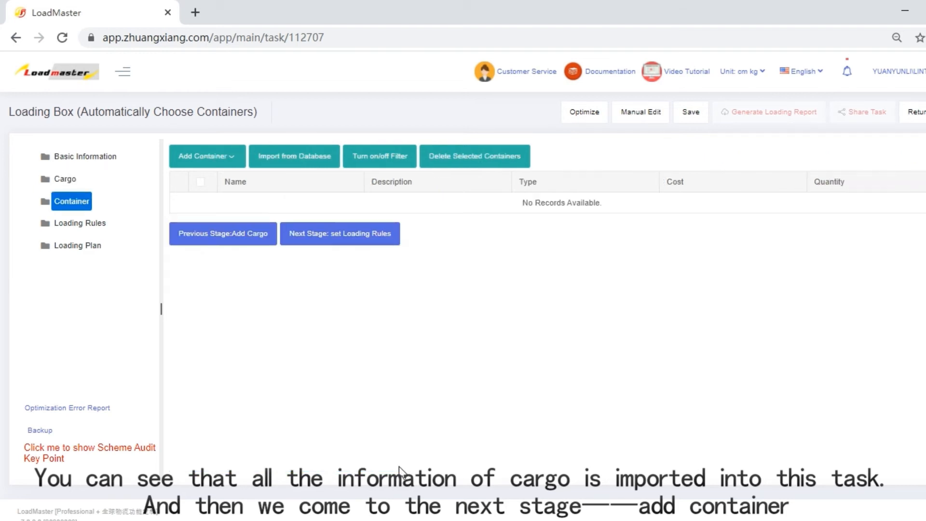
{"action": "left_click", "coordinate": [213, 155]}
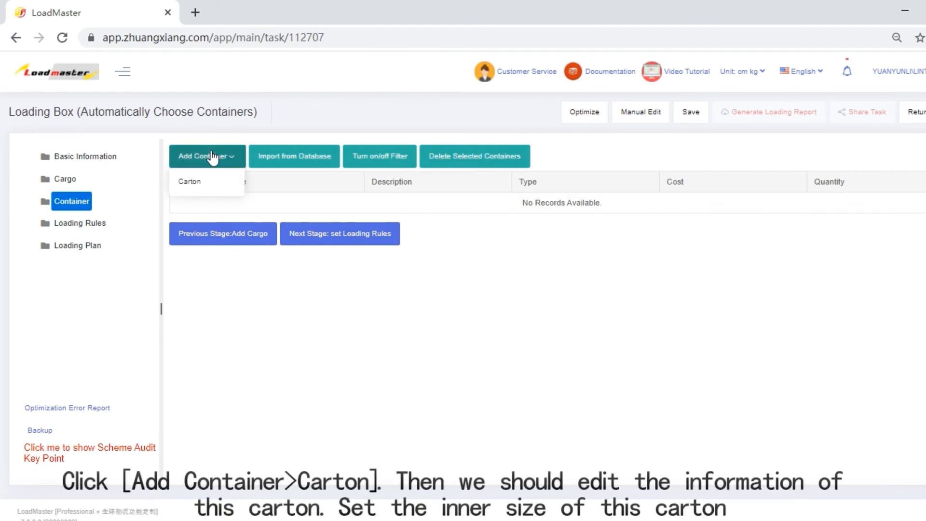
{"action": "left_click", "coordinate": [195, 182]}
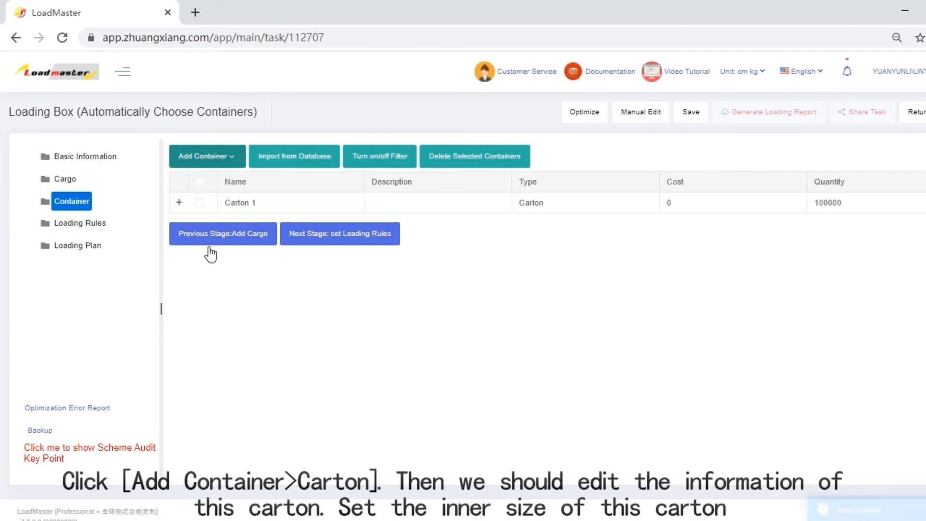
{"action": "left_click", "coordinate": [178, 205]}
{"action": "left_click_drag", "start_coordinate": [242, 323], "coordinate": [207, 320]}
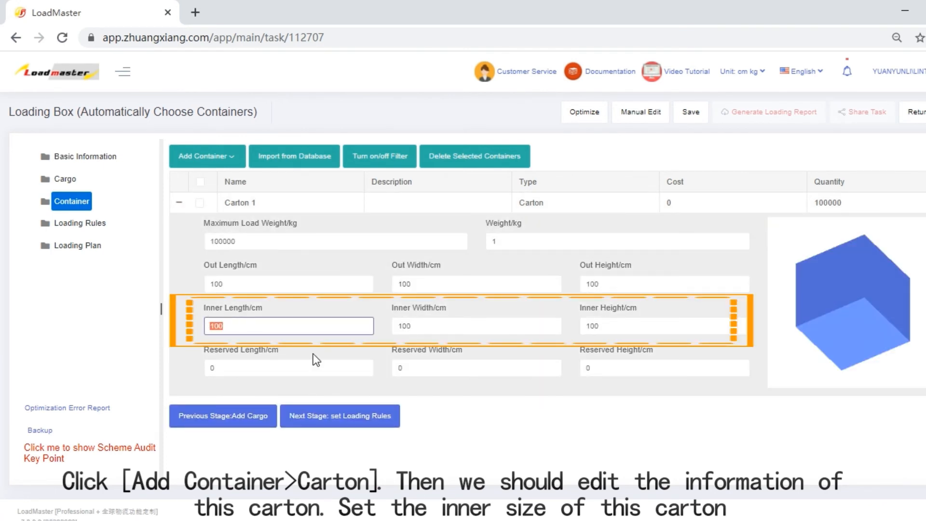
{"action": "type", "text": "116"}
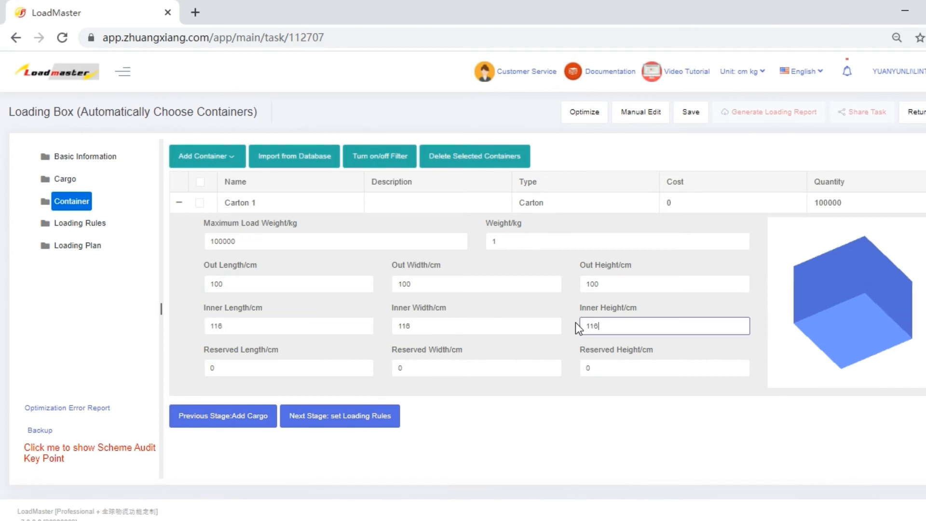
- Enable the loading rule that minimizes the number of containers loading cargoes from the same group, and optimize the task
{"action": "left_click", "coordinate": [359, 418]}
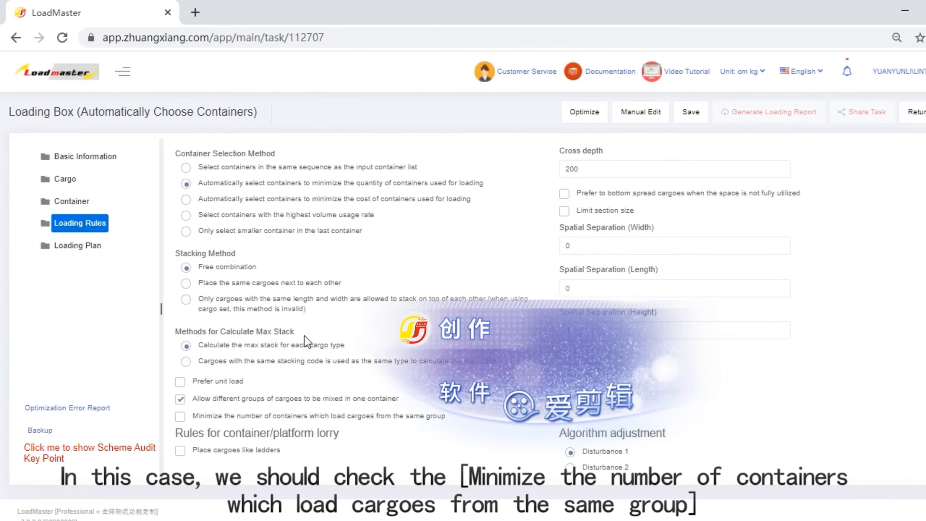
{"action": "left_click", "coordinate": [181, 417]}
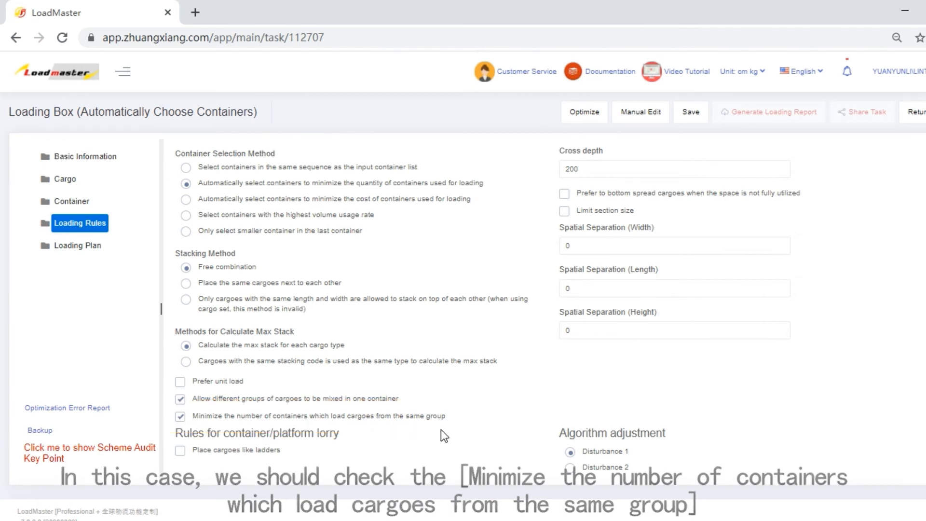
{"action": "left_click", "coordinate": [593, 115]}
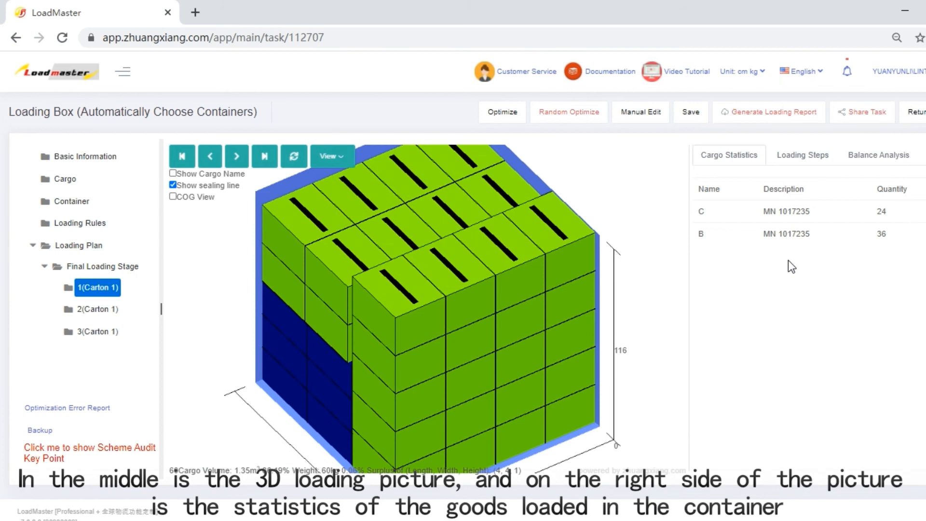
- Examine the 3D loading picture and cargo statistics of the second and third cartons in the final loading stage
{"action": "left_click", "coordinate": [98, 309]}
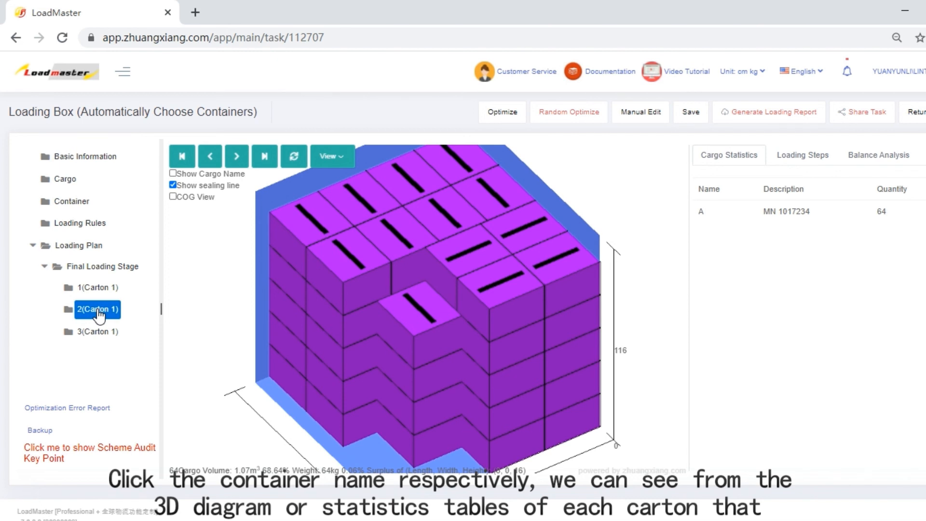
{"action": "left_click", "coordinate": [97, 333]}
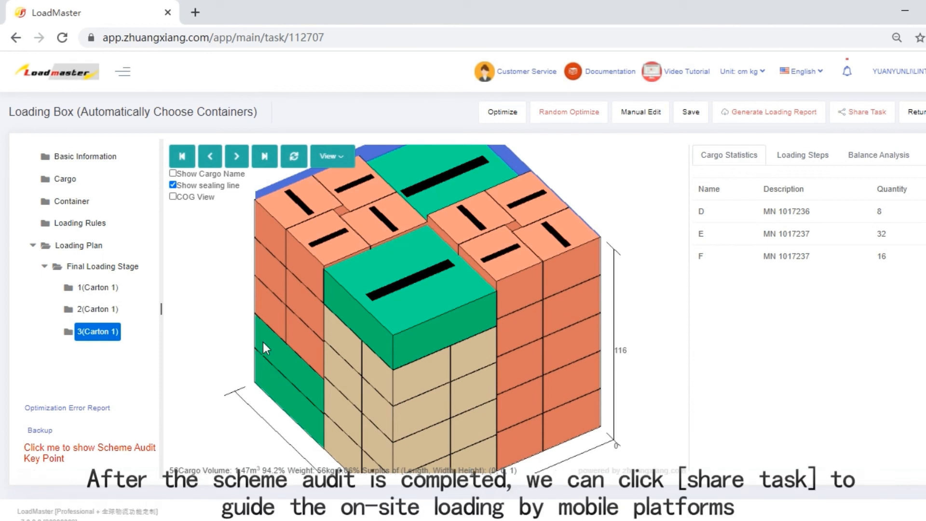
- View the task's sharing options and the loading report options, closing each dialog without sending or generating anything
{"action": "left_click", "coordinate": [852, 121]}
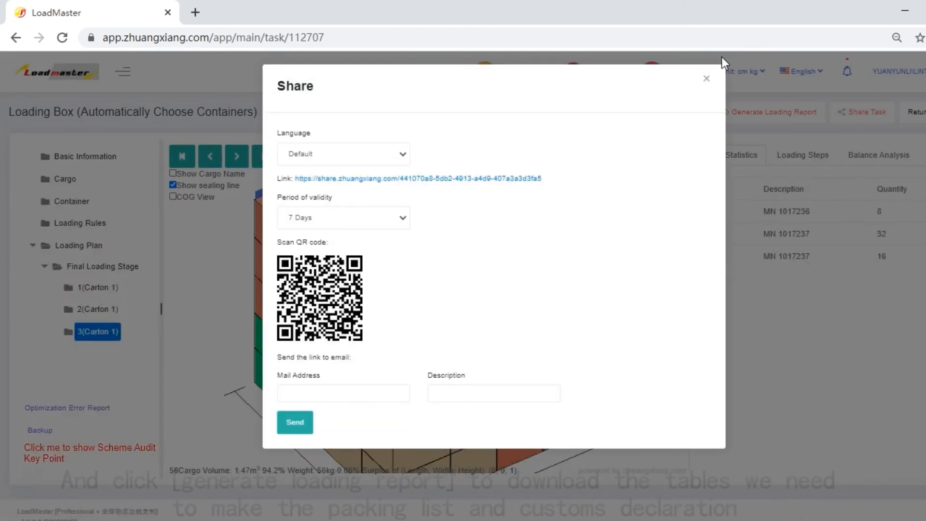
{"action": "left_click", "coordinate": [707, 78]}
{"action": "left_click", "coordinate": [774, 116]}
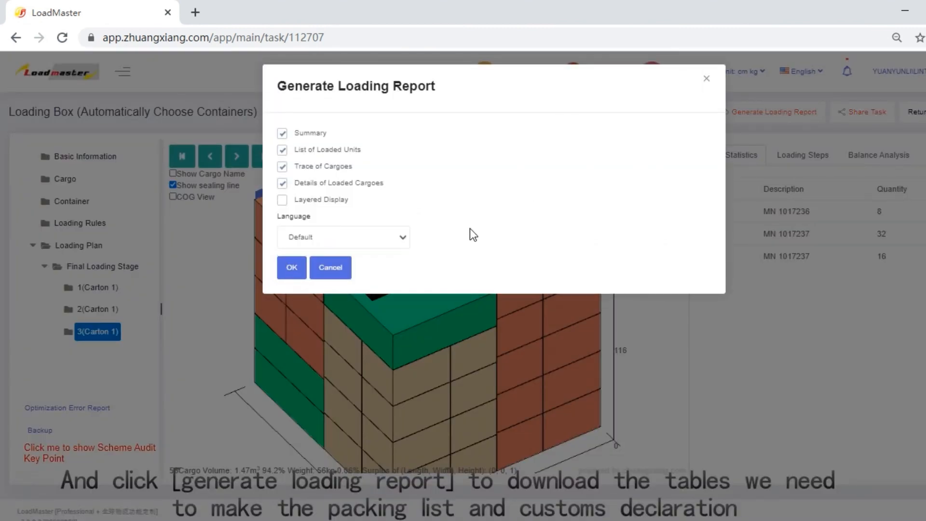
{"action": "left_click", "coordinate": [705, 79]}
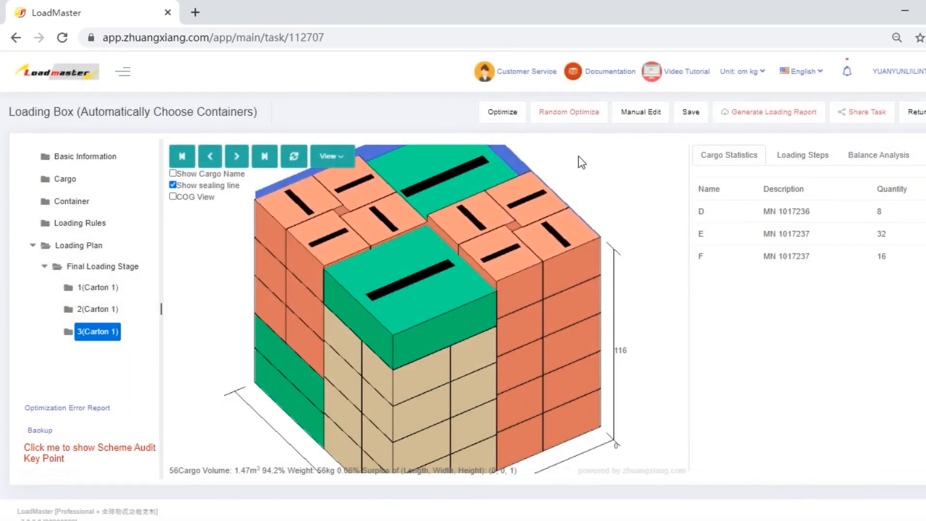